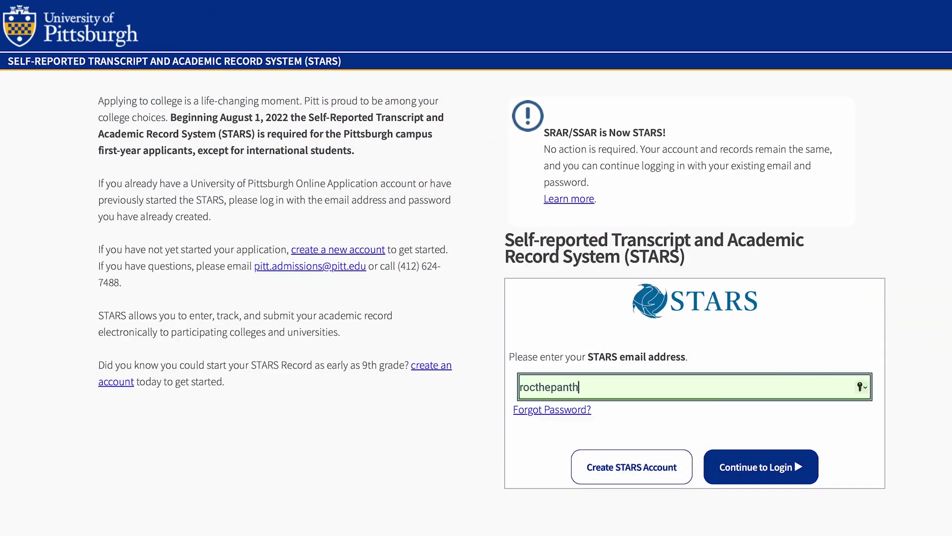
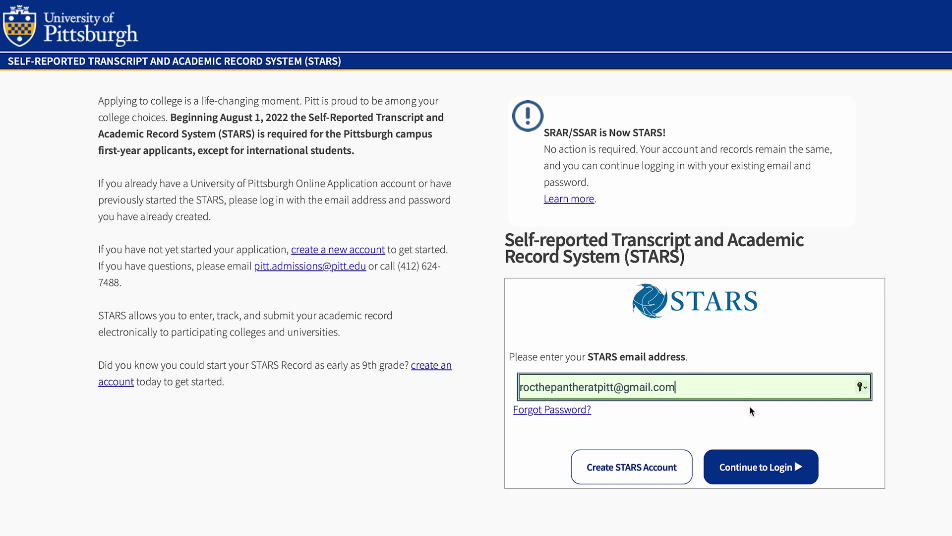
Step: Sign in to STARS with the student's account email address and password
left_click(769, 464)
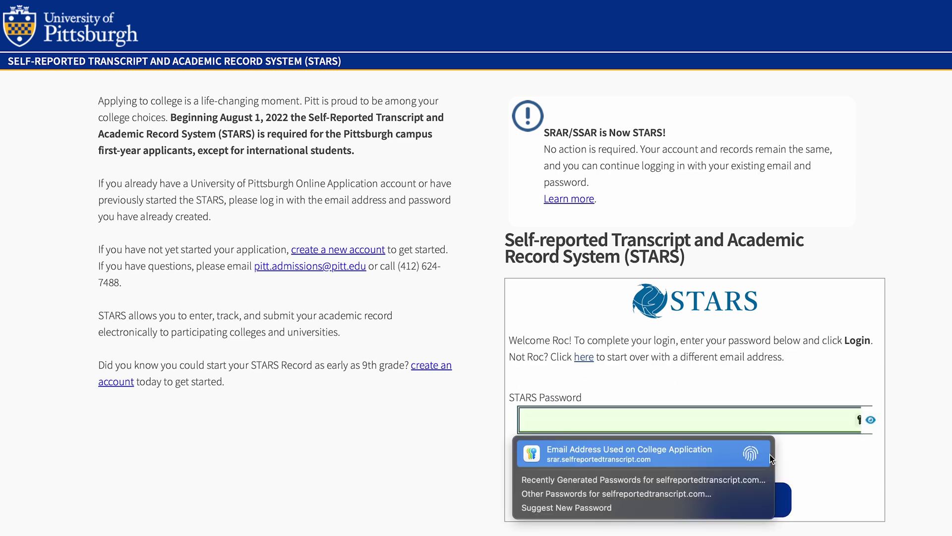
type("p")
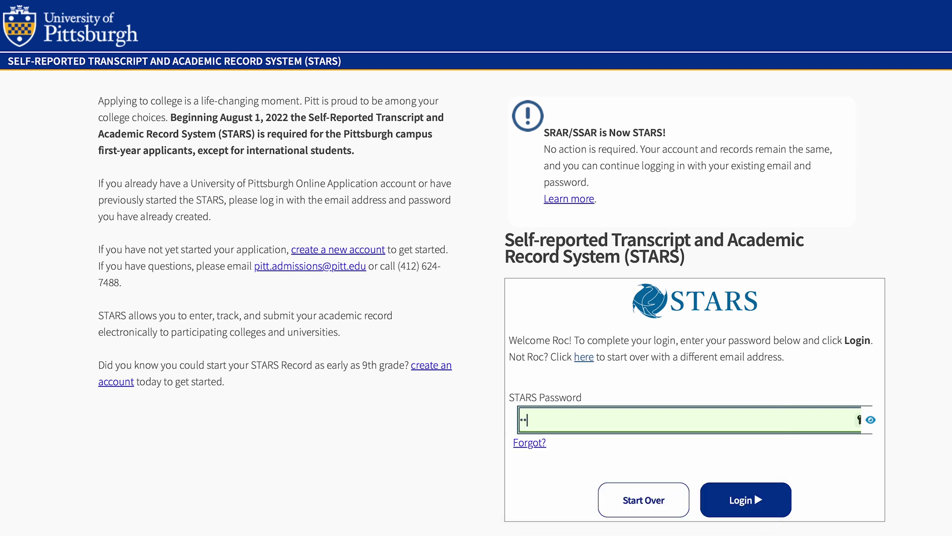
type("•••")
left_click(751, 504)
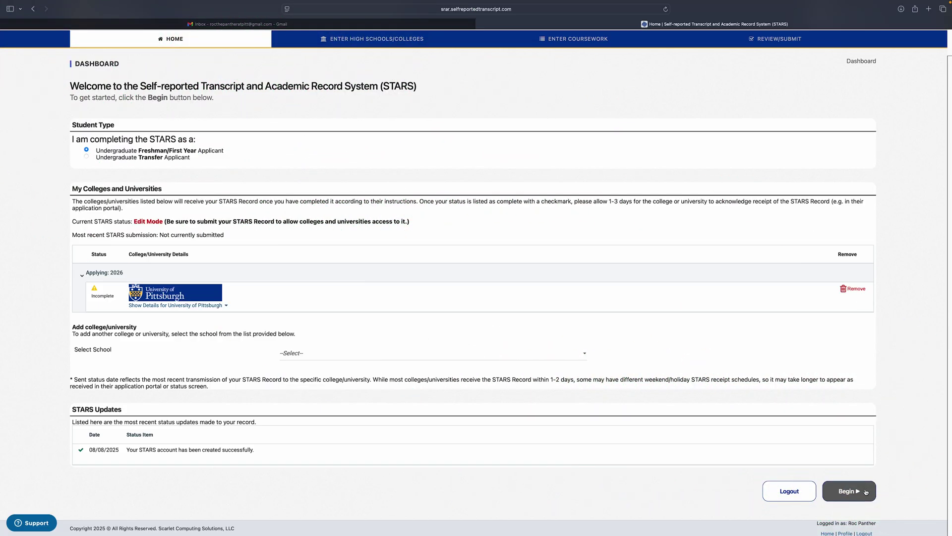
Step: Begin the STARS record from the dashboard
left_click(849, 491)
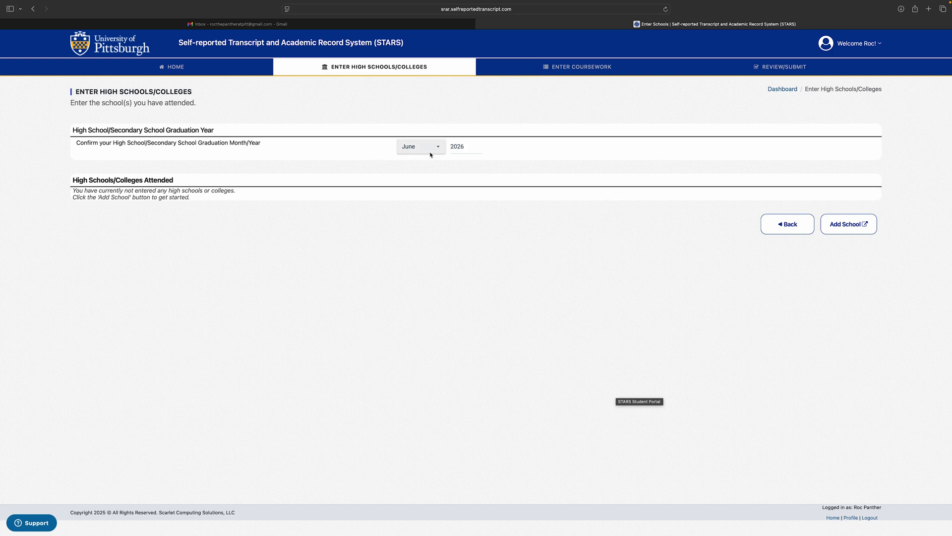
Step: Look up 'Upper Saint' and add Upper Saint Clair High School (CEEB 393707) as attended
left_click(837, 224)
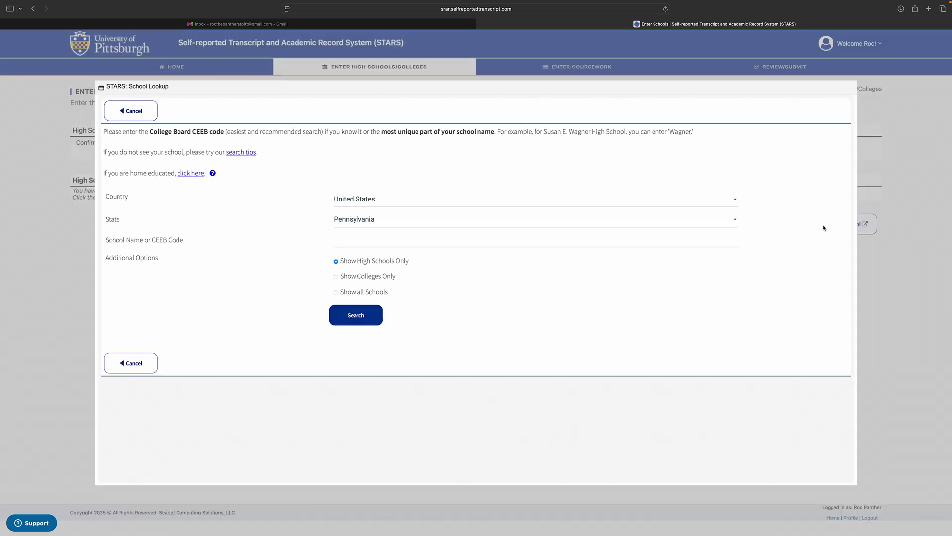
left_click(636, 243)
type("Upper ")
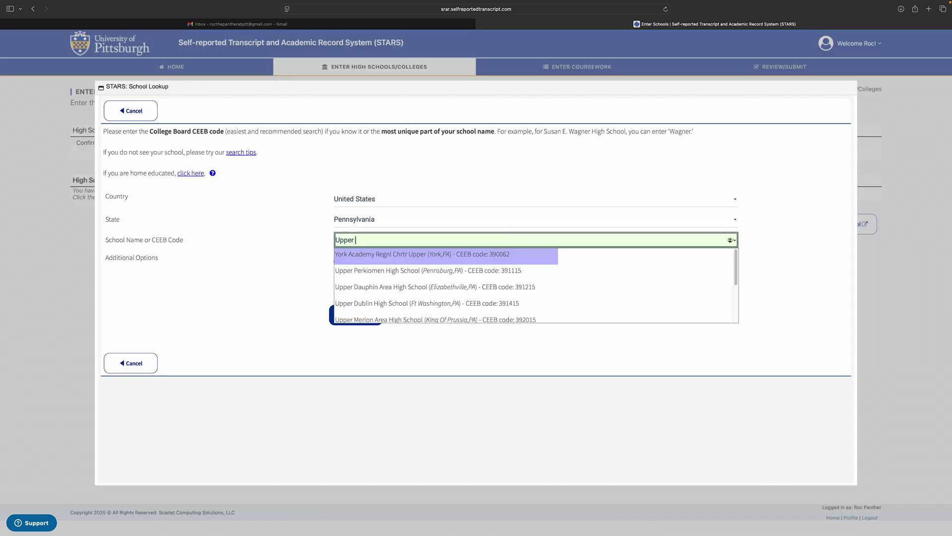
type("Saint")
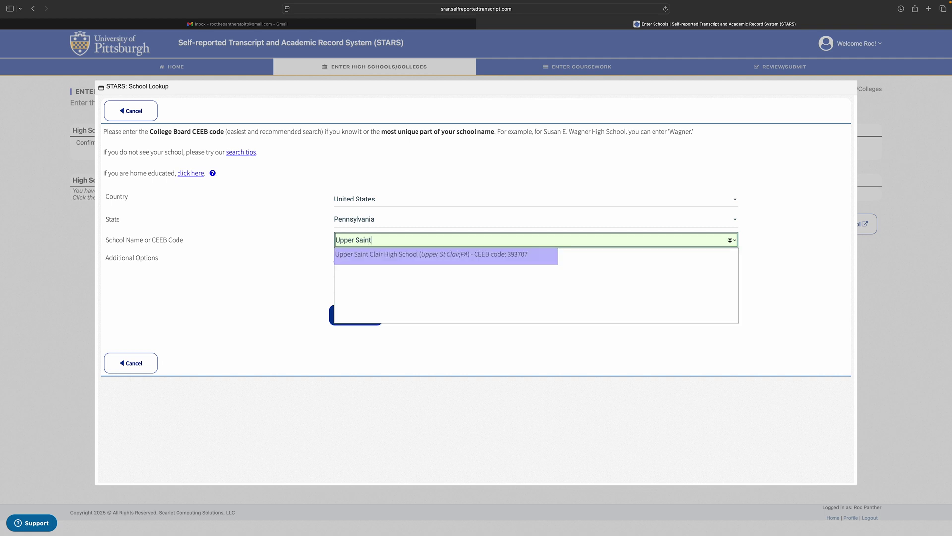
left_click(526, 261)
left_click(356, 315)
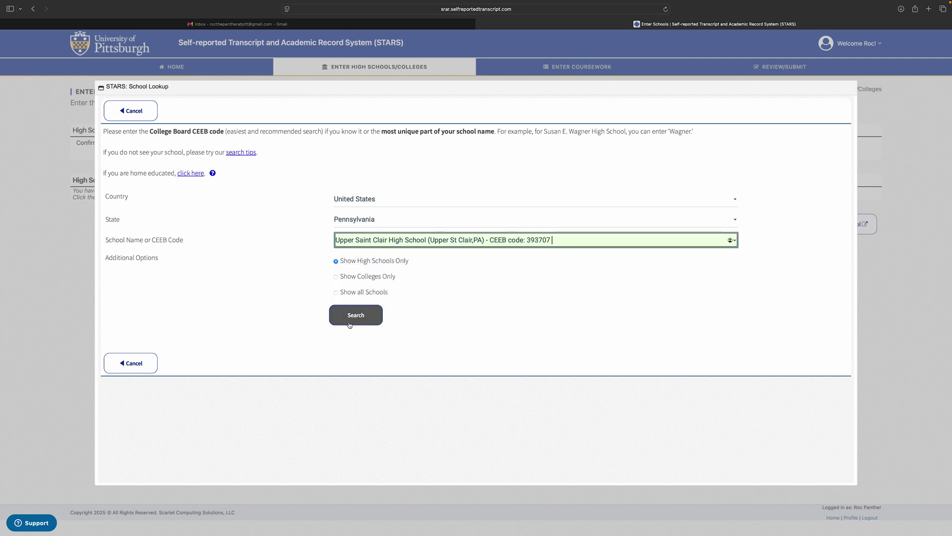
left_click(670, 248)
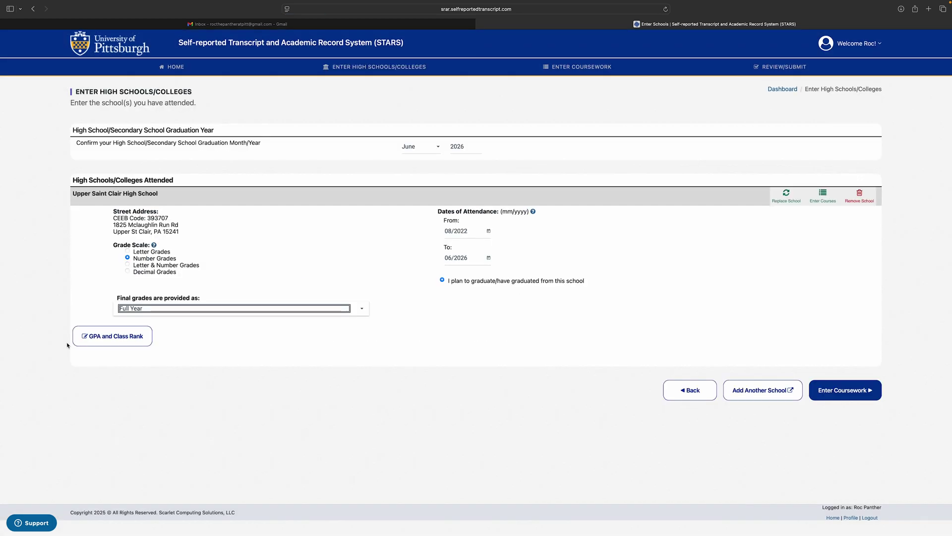
Step: Go to coursework entry for Upper Saint Clair High School
left_click(50, 335)
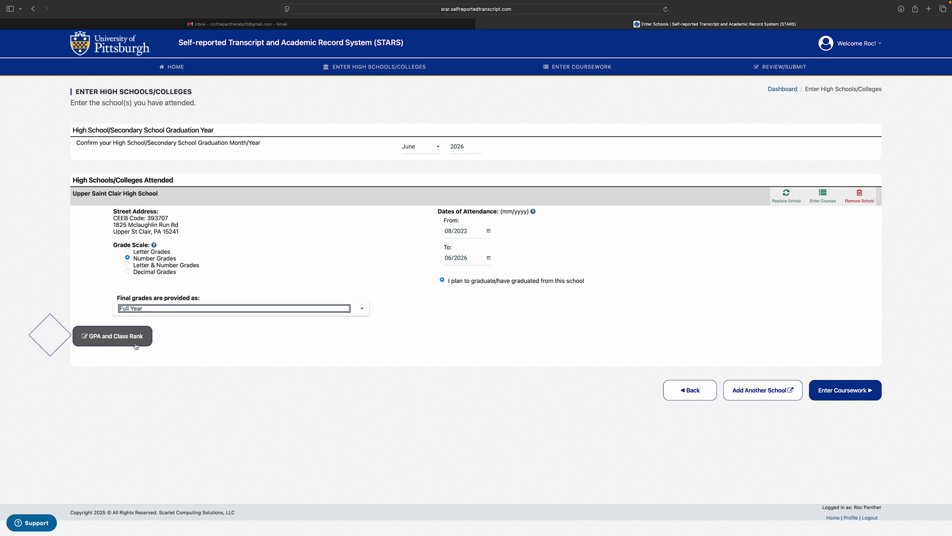
left_click(851, 391)
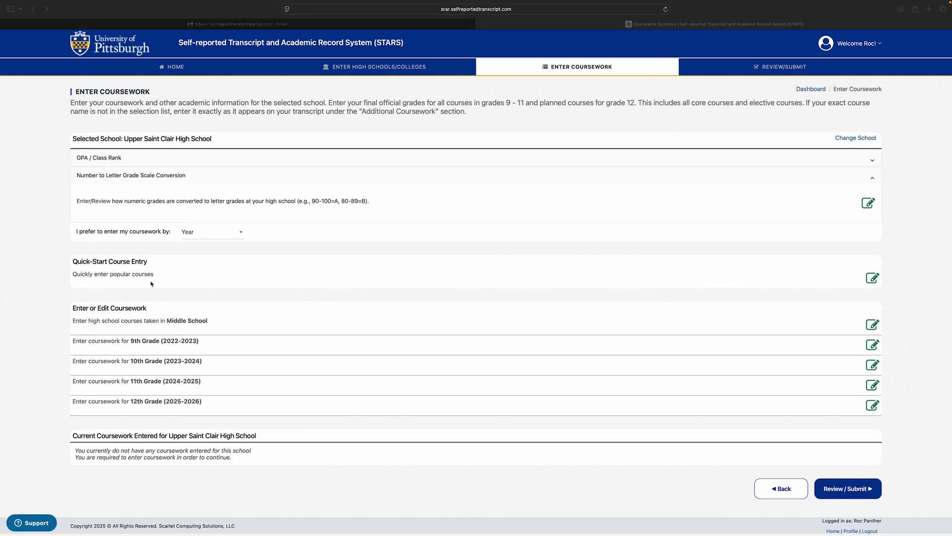
Step: In Quick Start, set ENGLISH 1 to 9th Grade, Standard, Full Year with grade 99
left_click(872, 279)
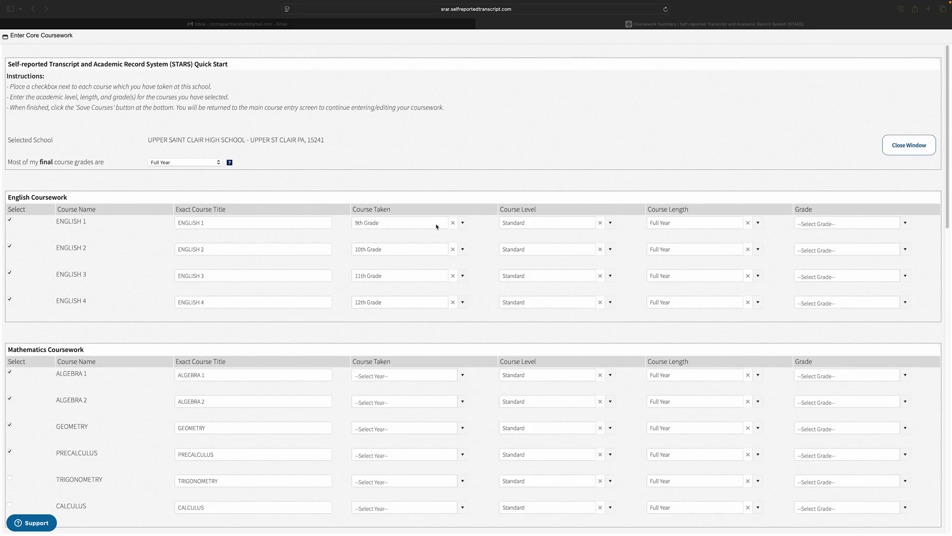
left_click(462, 222)
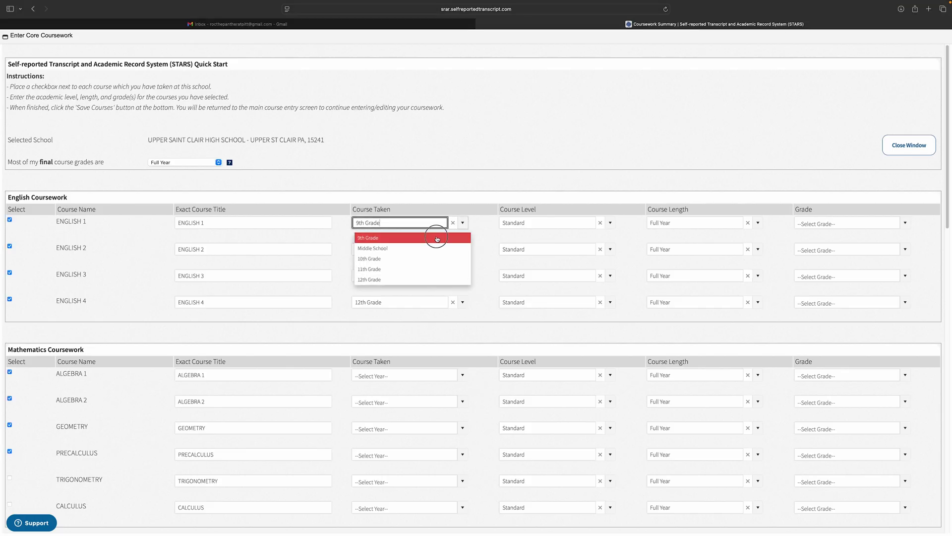
left_click(444, 237)
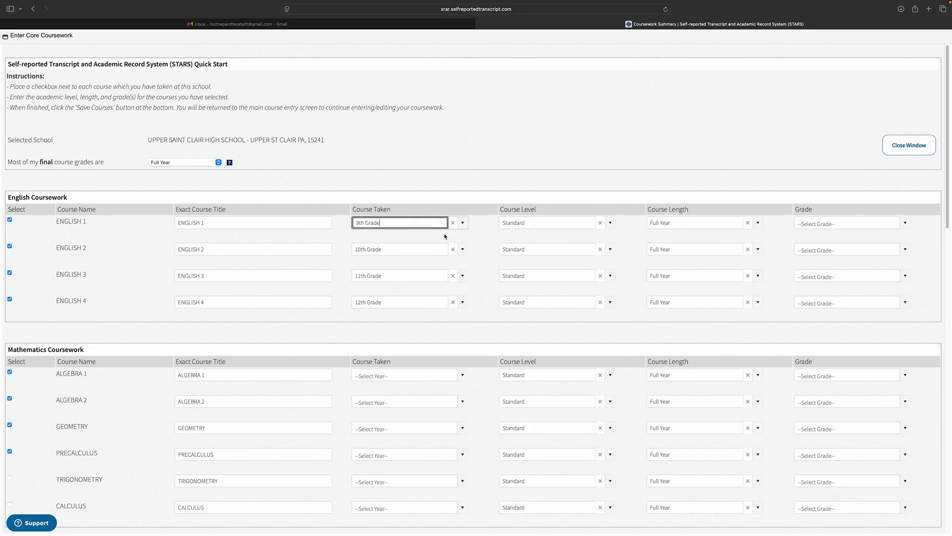
left_click(610, 224)
left_click(602, 238)
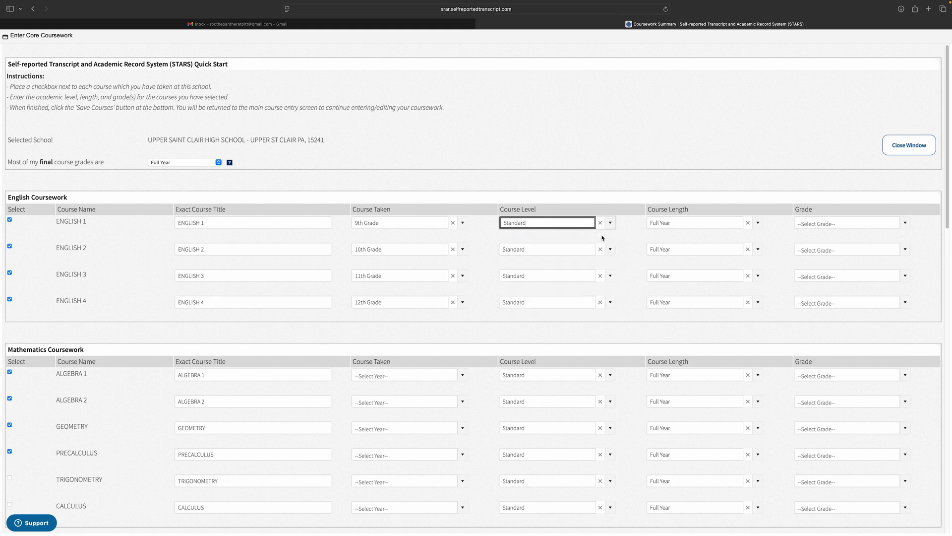
left_click(758, 223)
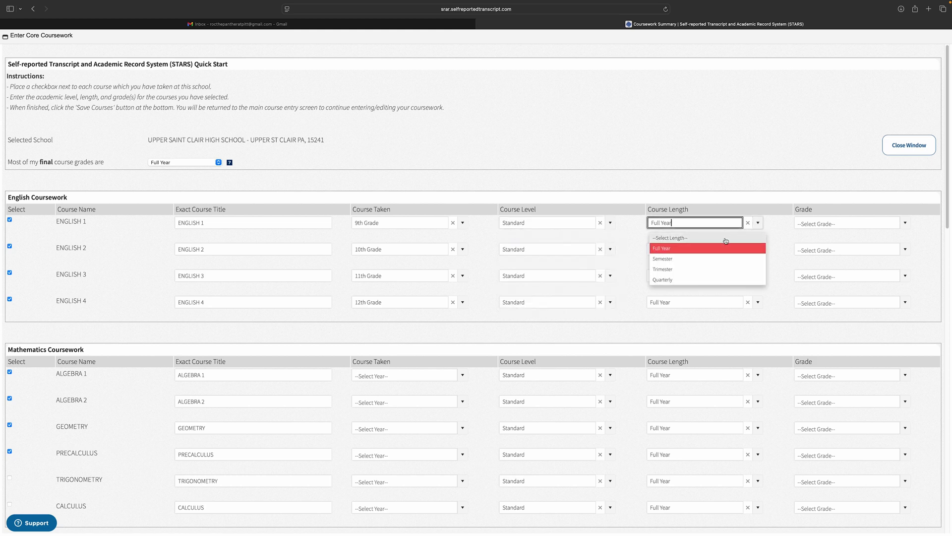
left_click(729, 248)
left_click(846, 224)
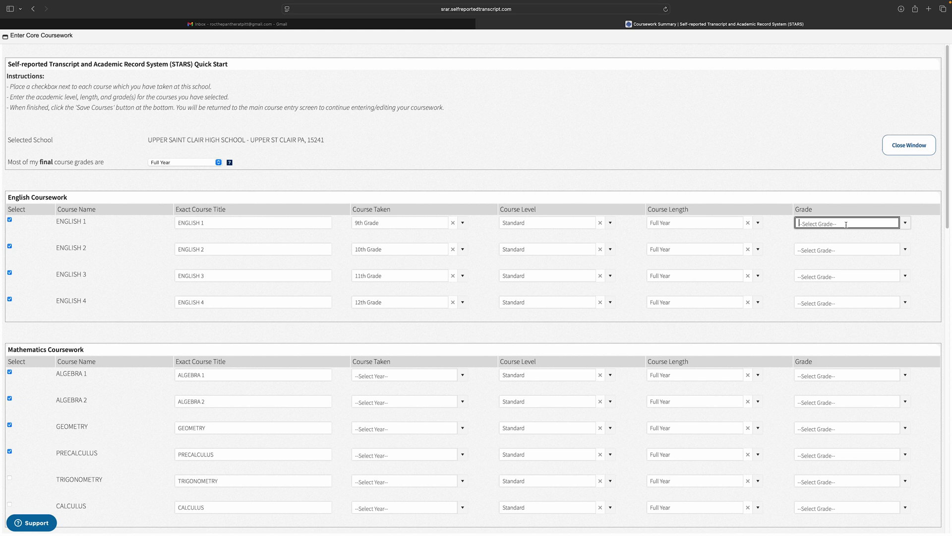
left_click(905, 222)
scroll(881, 268, "down", 3)
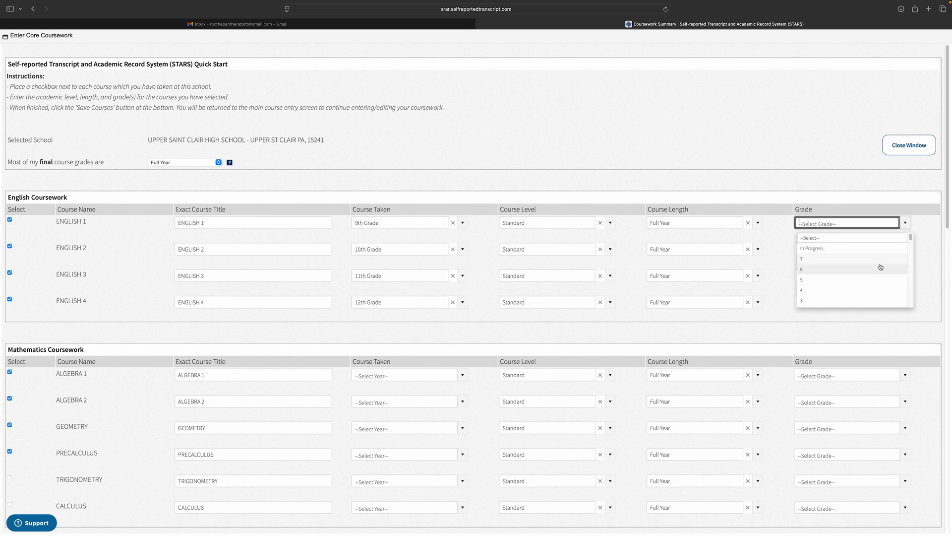
left_click(853, 293)
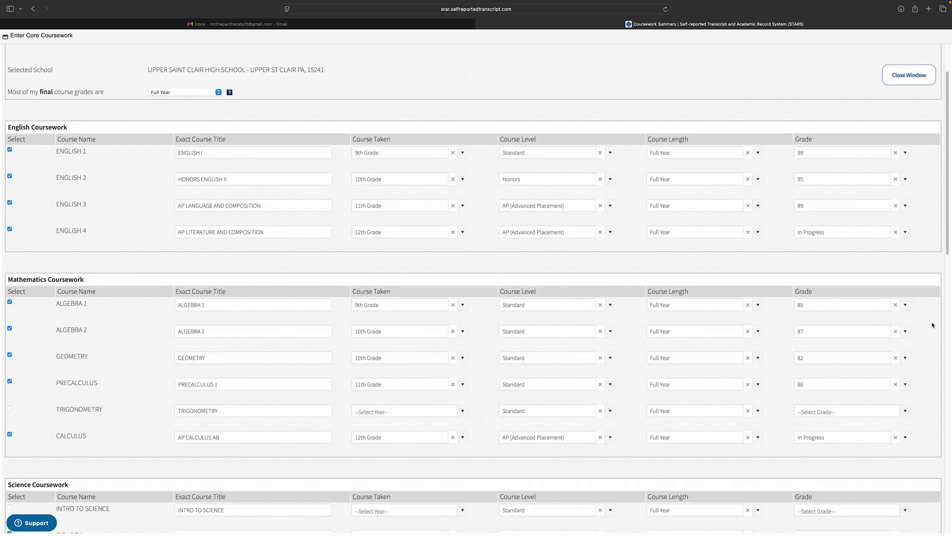
Step: Save the quick-start core courses
scroll(933, 325, "down", 15)
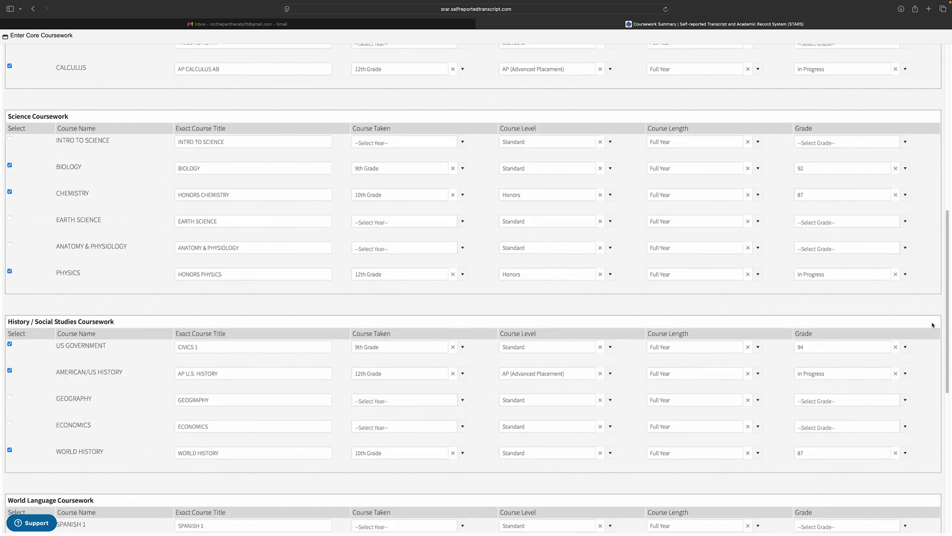
scroll(932, 325, "down", 6)
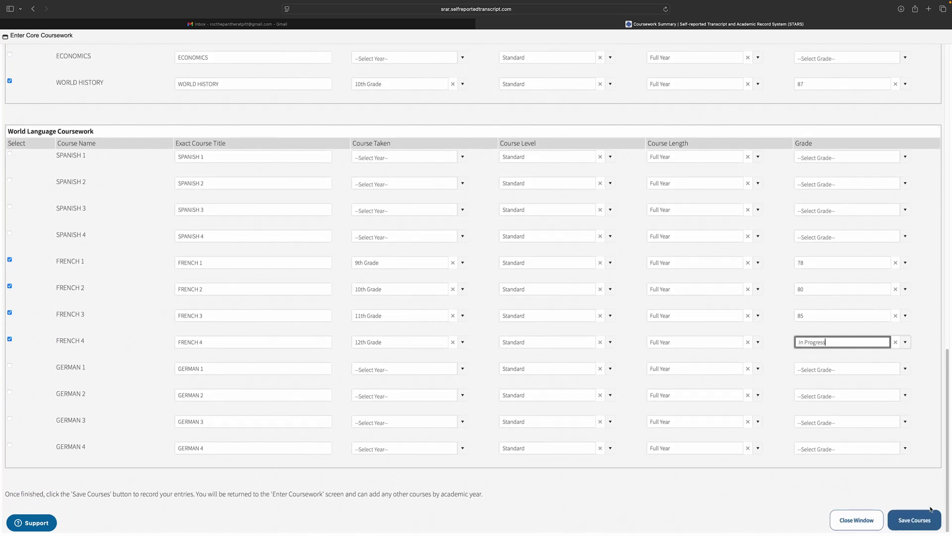
left_click(931, 518)
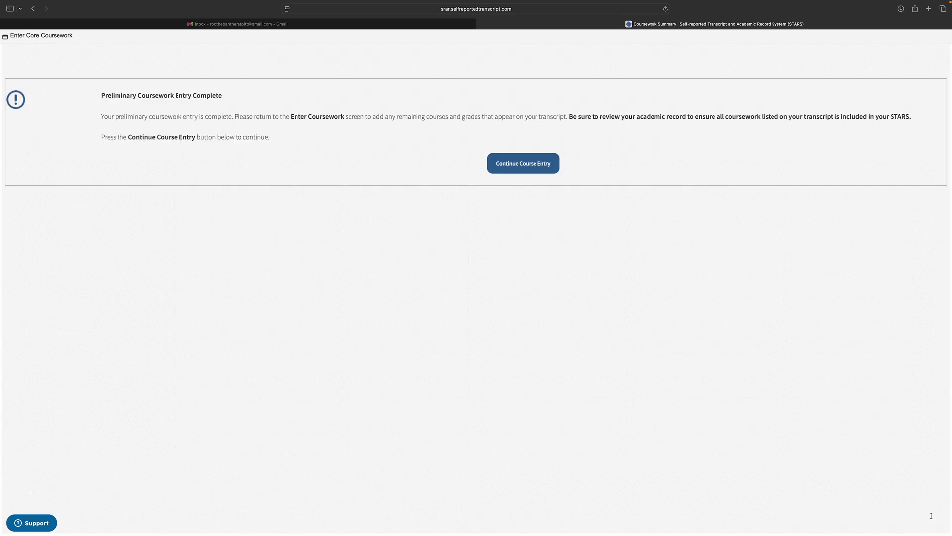
Step: Return to the coursework overview and edit the 9th Grade courses
left_click(533, 167)
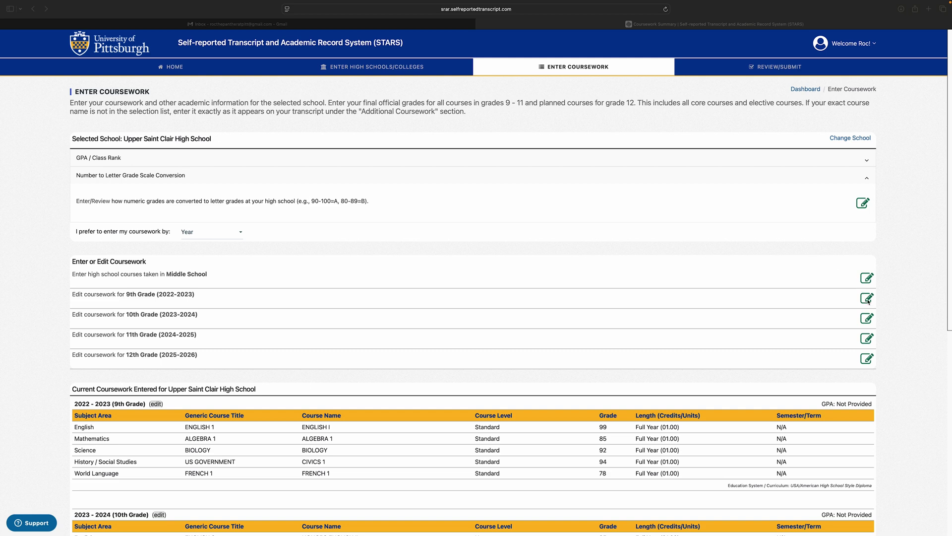
left_click(865, 302)
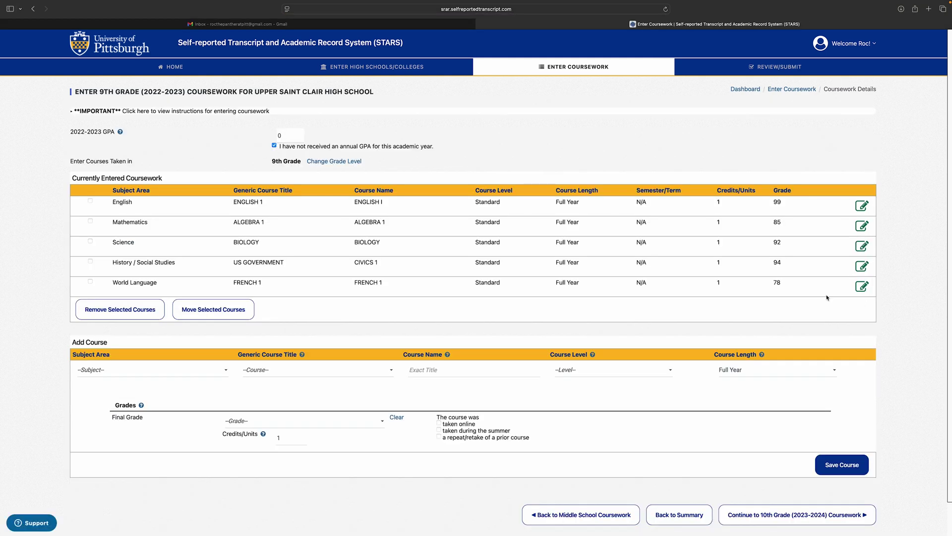
Step: Choose subject Fine Arts / Music and generic title VIDEO PRODUCTION for a new 9th-grade course
left_click(223, 370)
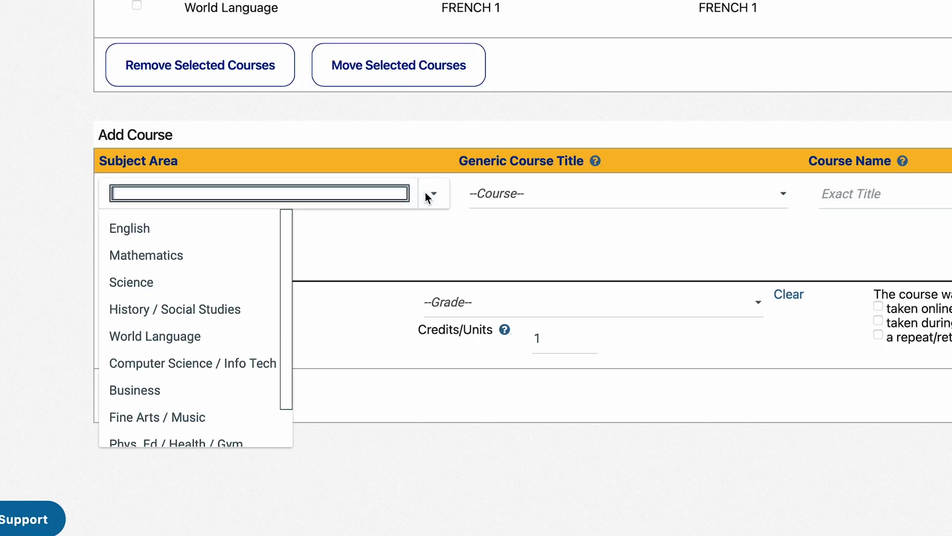
scroll(236, 390, "down", 2)
left_click(208, 381)
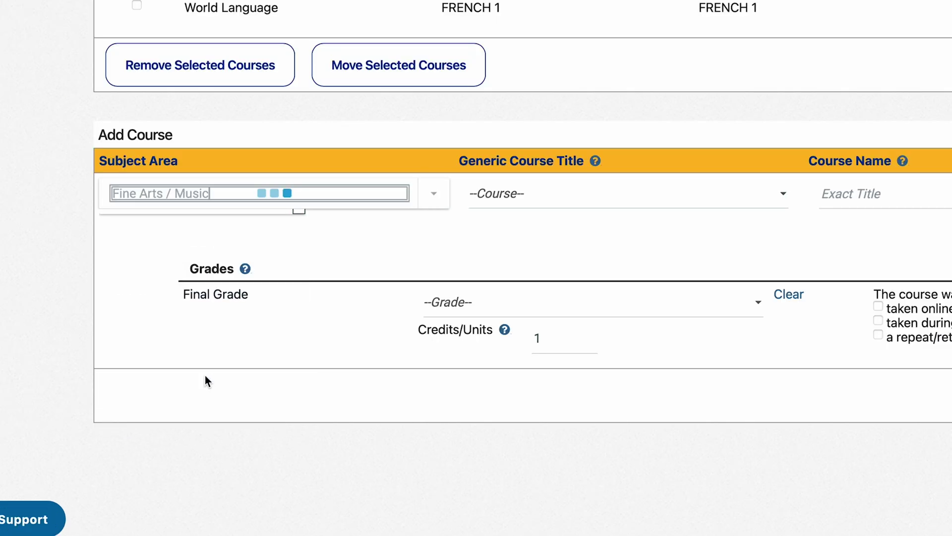
left_click(785, 204)
scroll(603, 348, "down", 8)
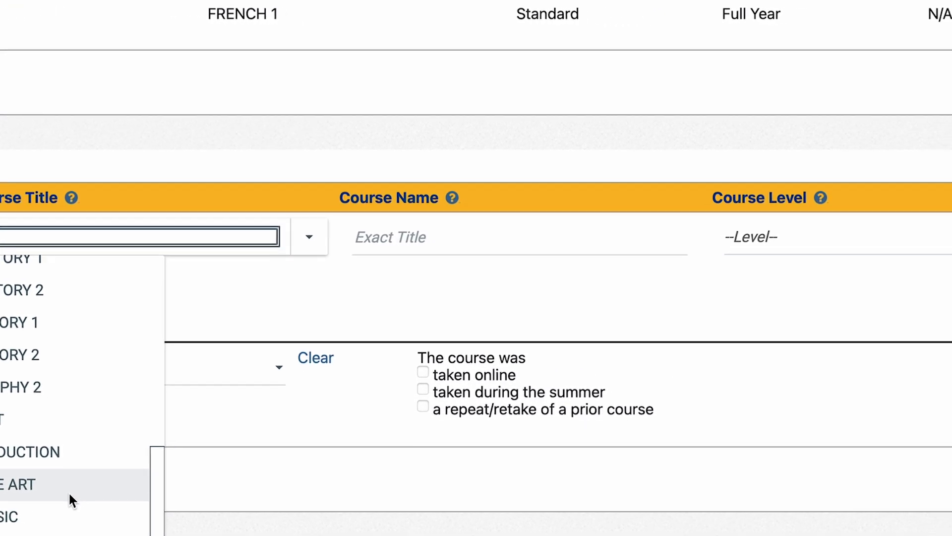
left_click(74, 458)
left_click(543, 220)
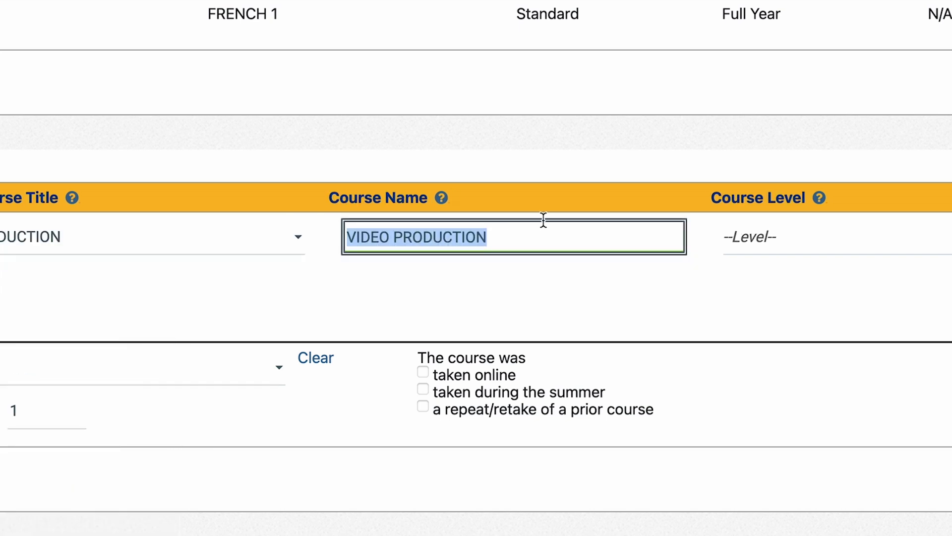
Step: Name the course Cinema Survey and set its level to Standard
type("Cinema Sur")
type("vey")
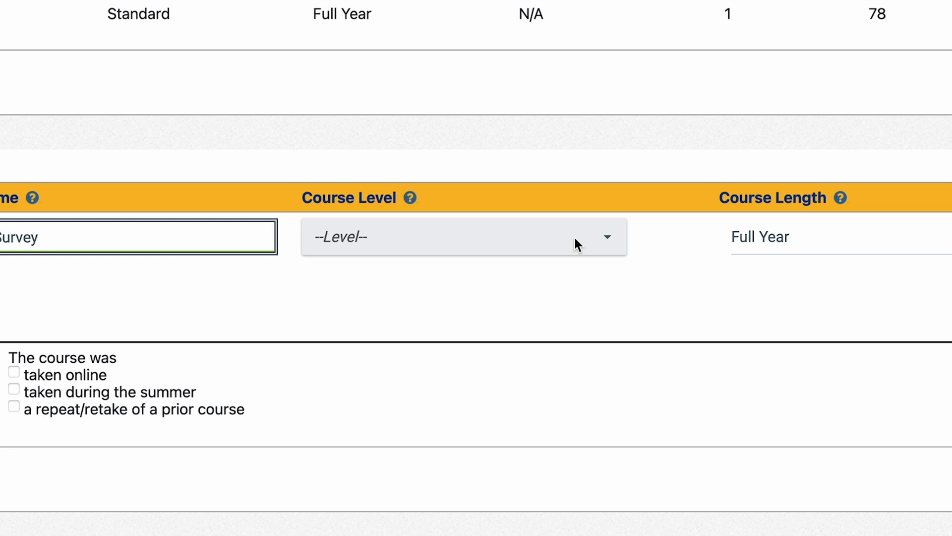
left_click(576, 239)
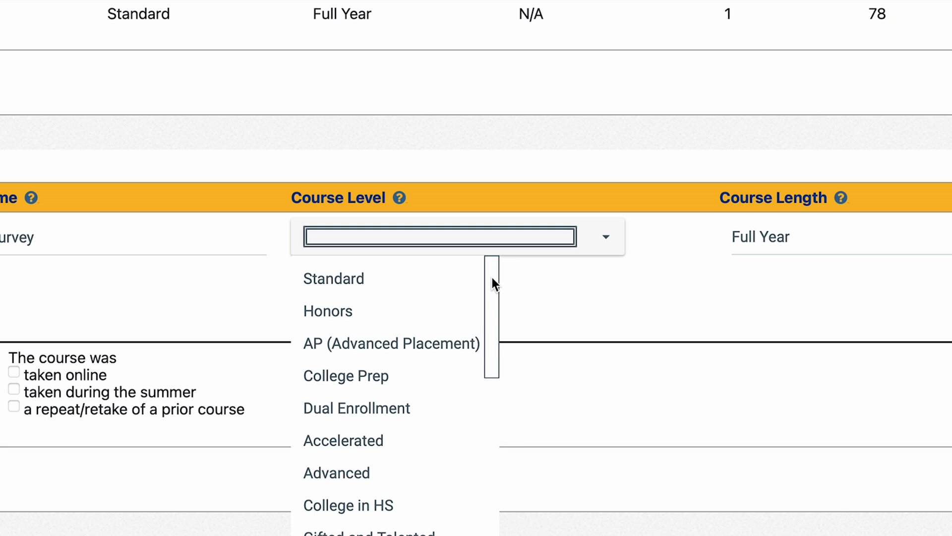
left_click(425, 282)
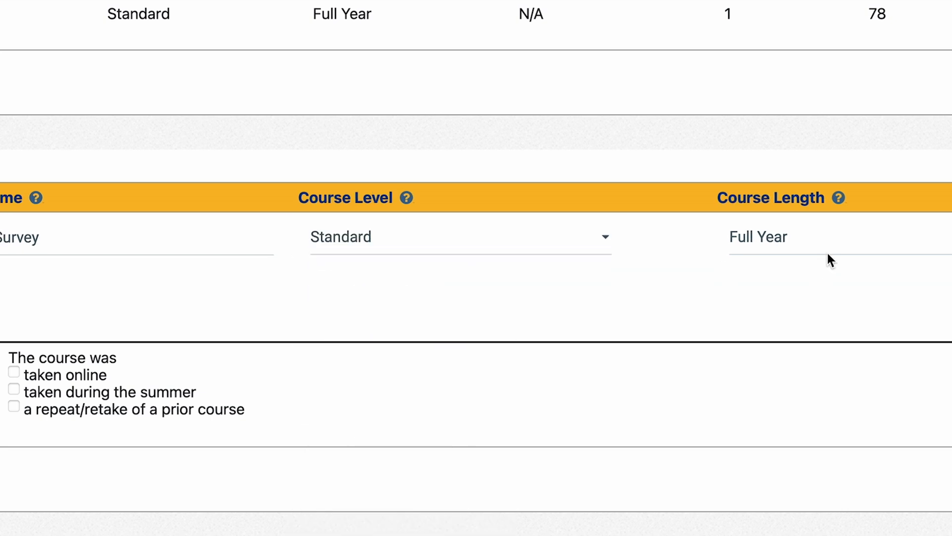
Step: Keep the PE course Full Year and give it a final grade of 97
left_click(885, 238)
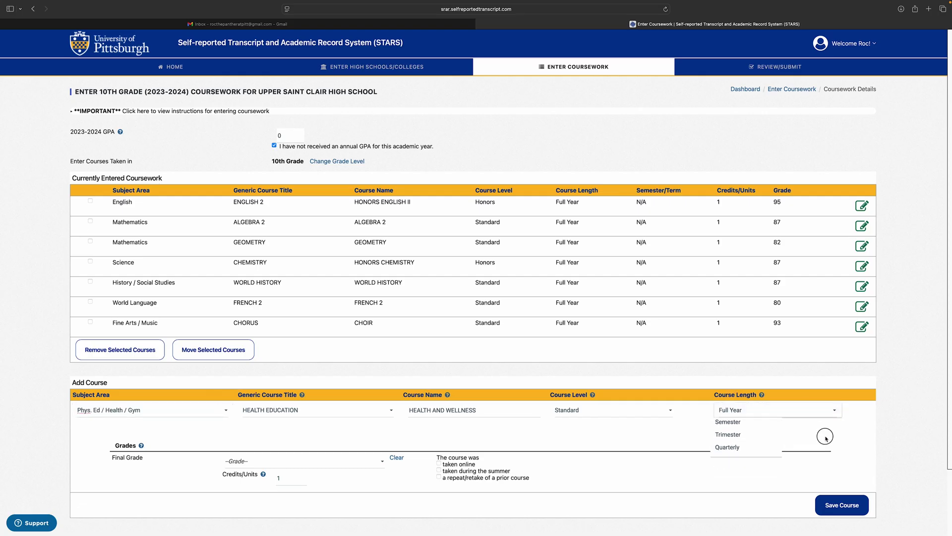
left_click(826, 438)
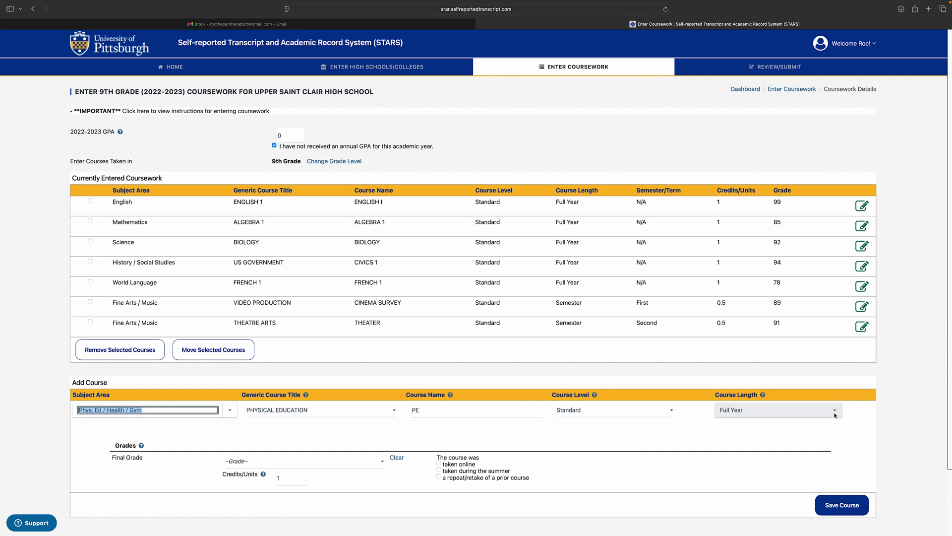
left_click(382, 461)
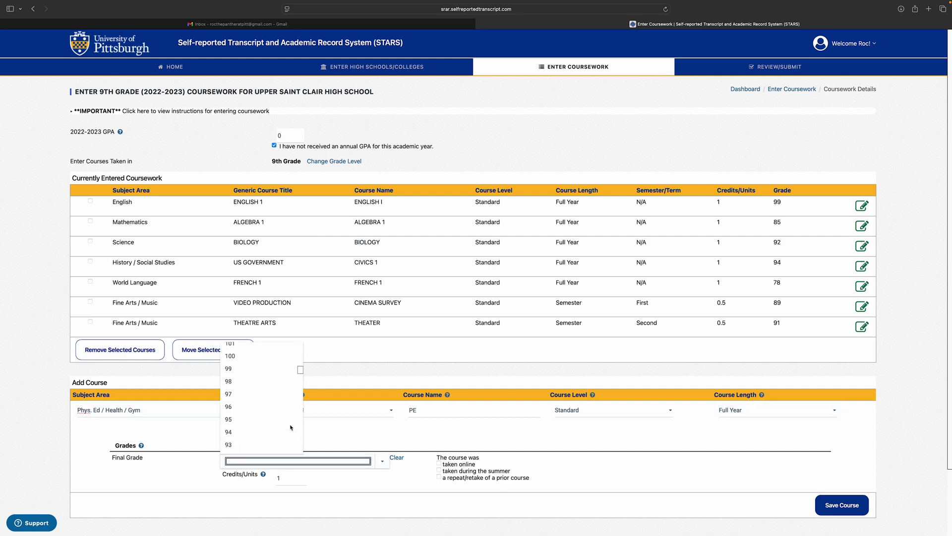
type("97")
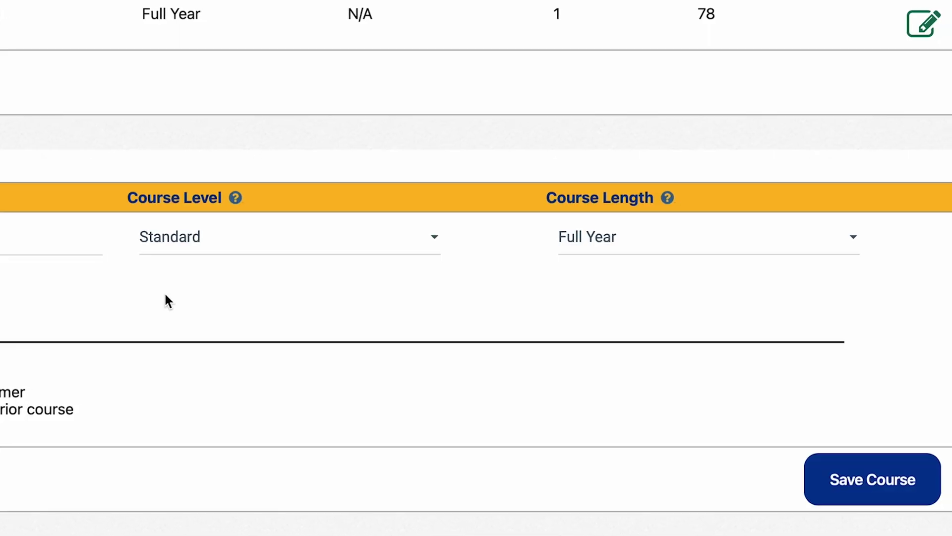
Step: Make Geography a Semester course with semester grades 93 and 96
left_click(844, 240)
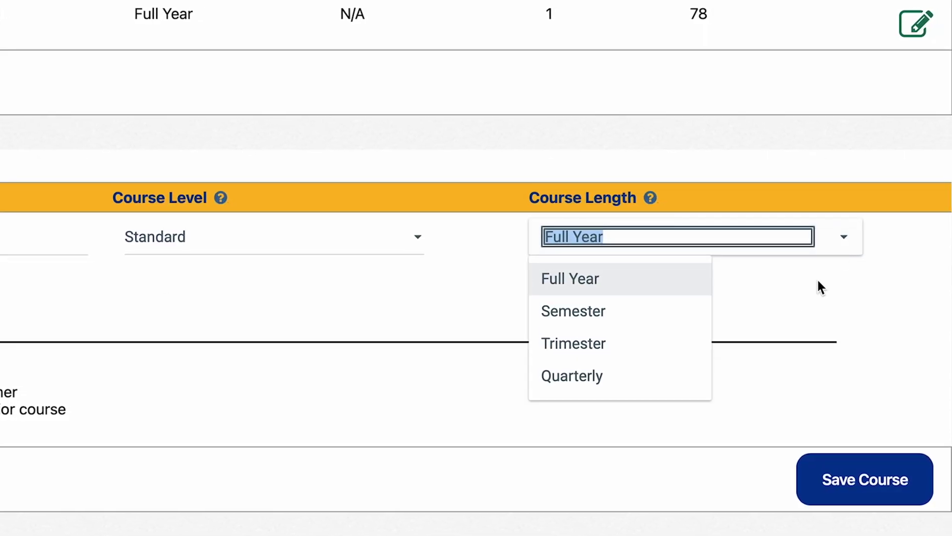
left_click(667, 313)
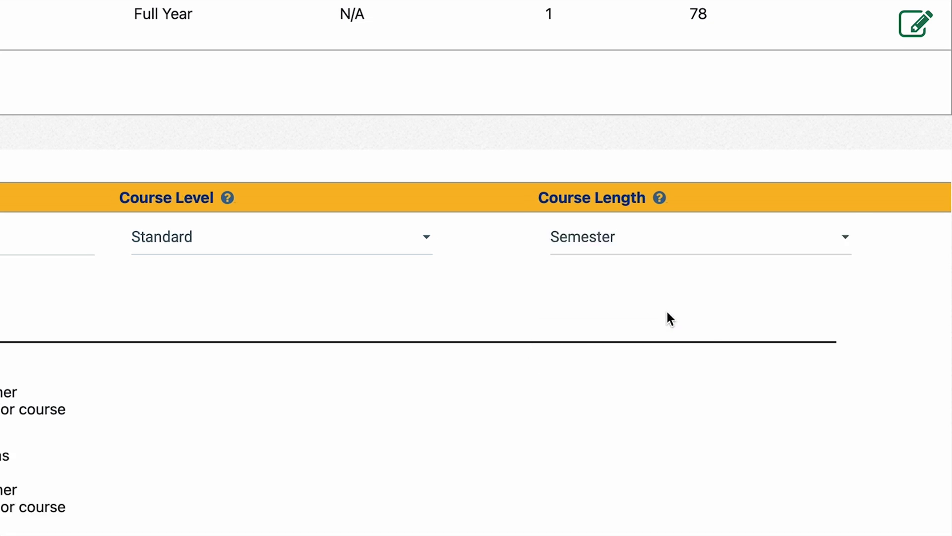
left_click(771, 221)
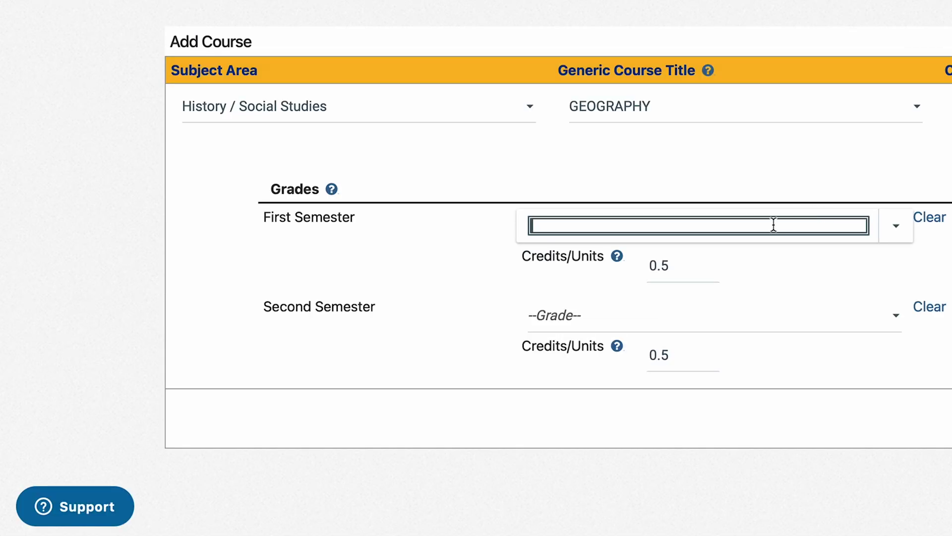
type("93")
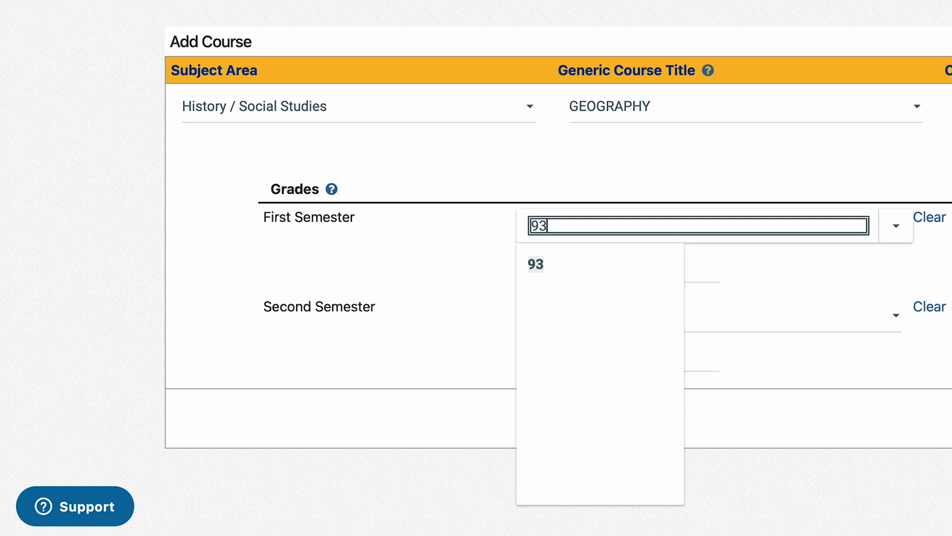
left_click(570, 262)
left_click(895, 315)
scroll(647, 208, "down", 10)
scroll(647, 204, "down", 10)
scroll(635, 144, "up", 4)
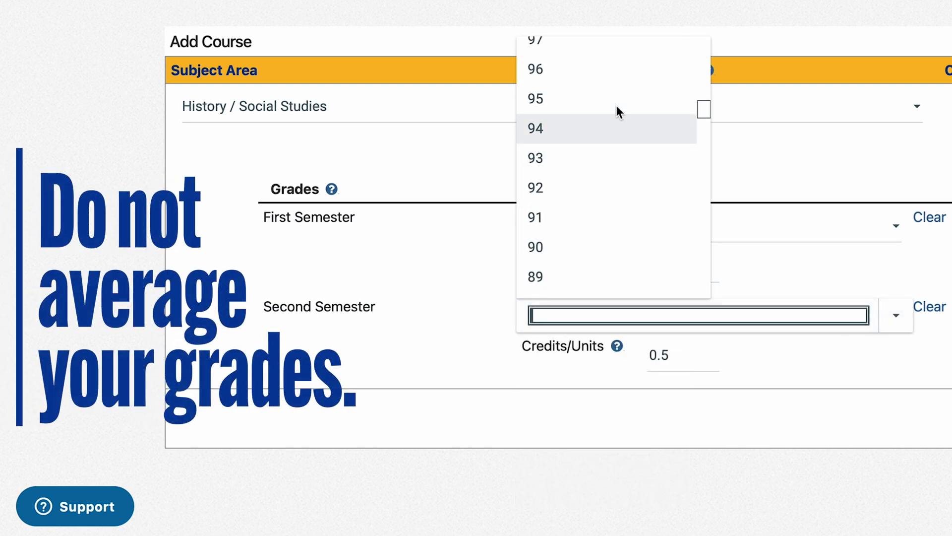
left_click(602, 73)
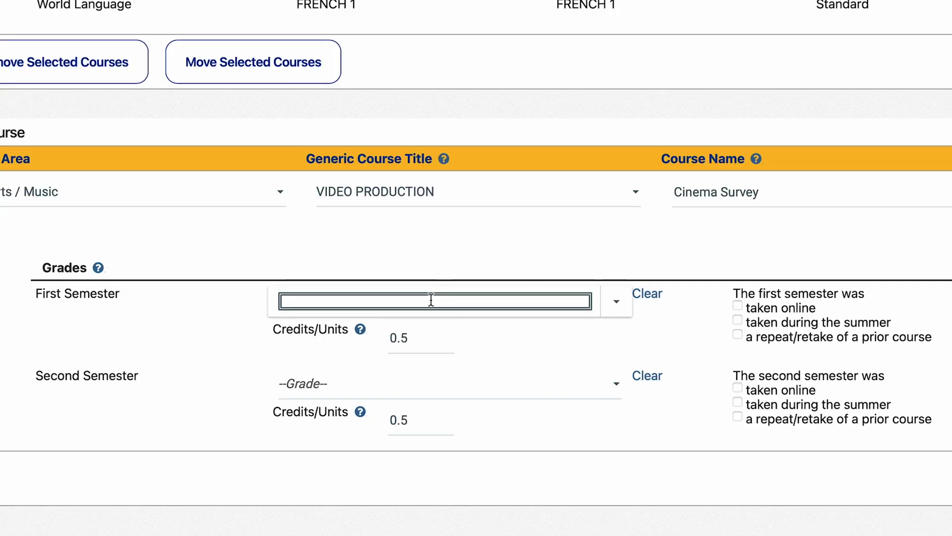
Step: Give Cinema Survey a first-semester grade of 89
type("89")
key("Return")
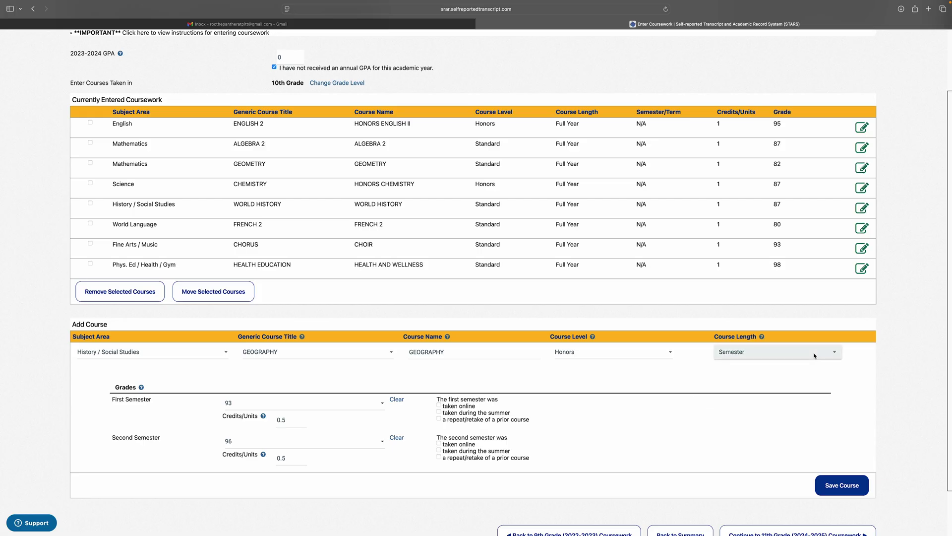
left_click(834, 352)
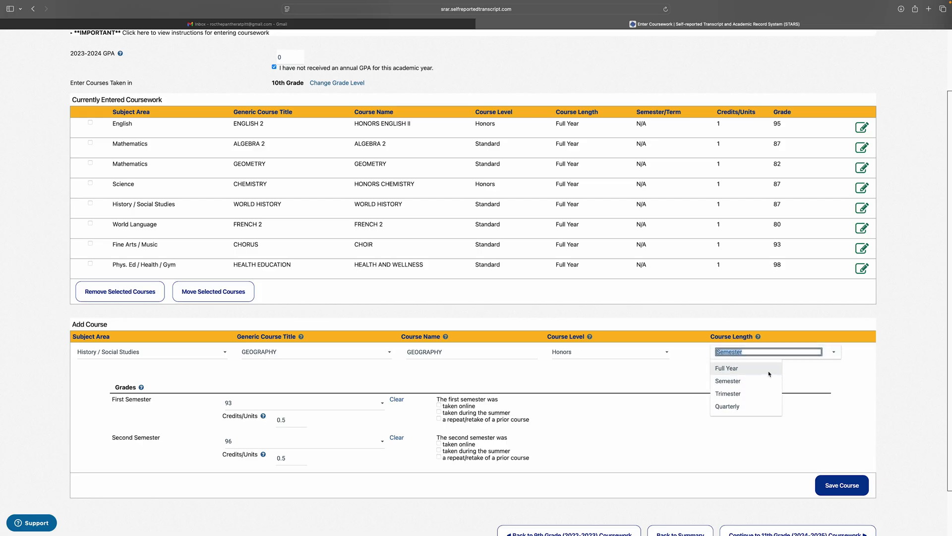
Step: Switch Geography back to Full Year with a final grade of 95
left_click(769, 374)
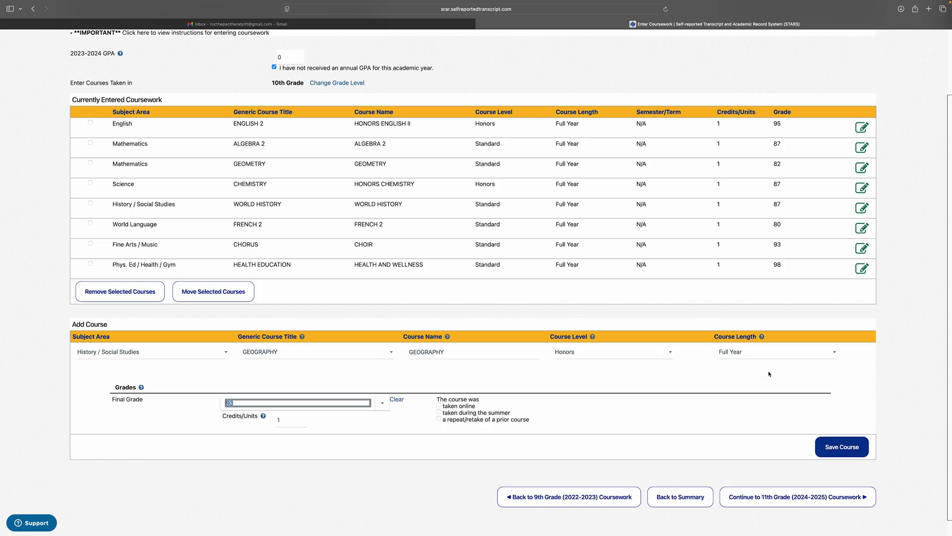
left_click(389, 407)
left_click(247, 429)
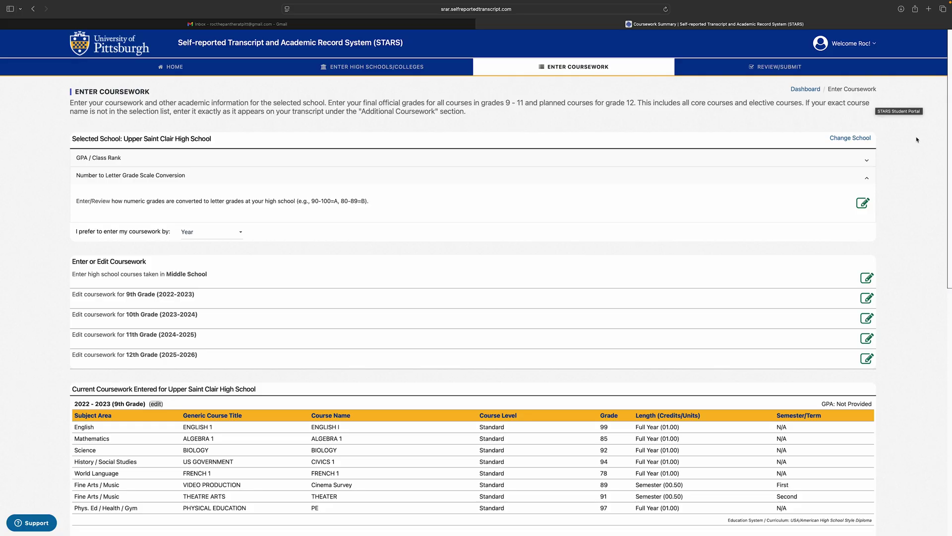
Step: Open Review/Submit and enter the account email and password for the electronic signature
scroll(917, 139, "down", 5)
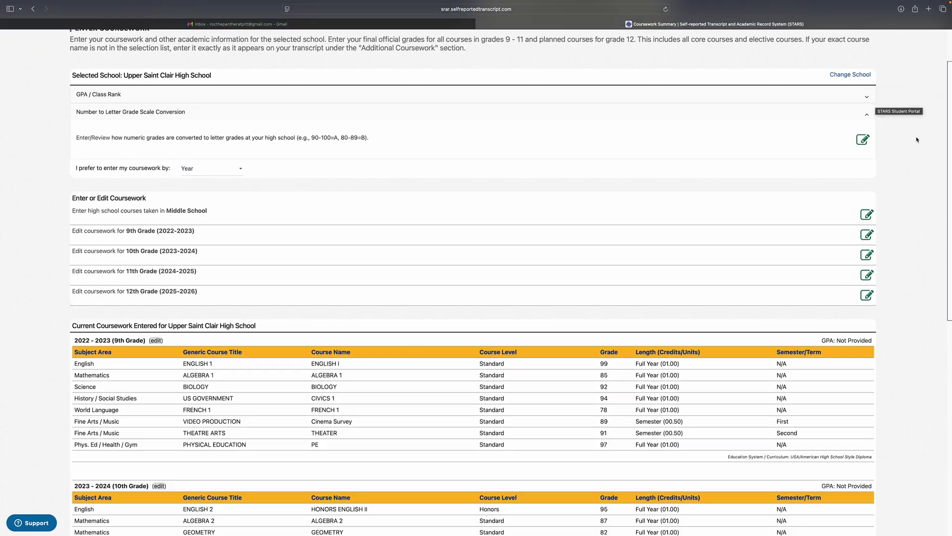
scroll(917, 140, "down", 10)
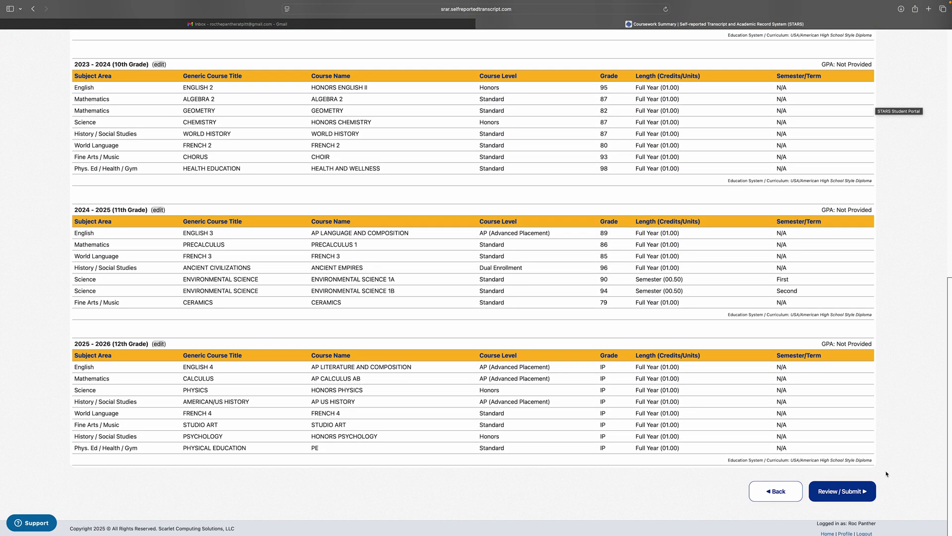
left_click(842, 491)
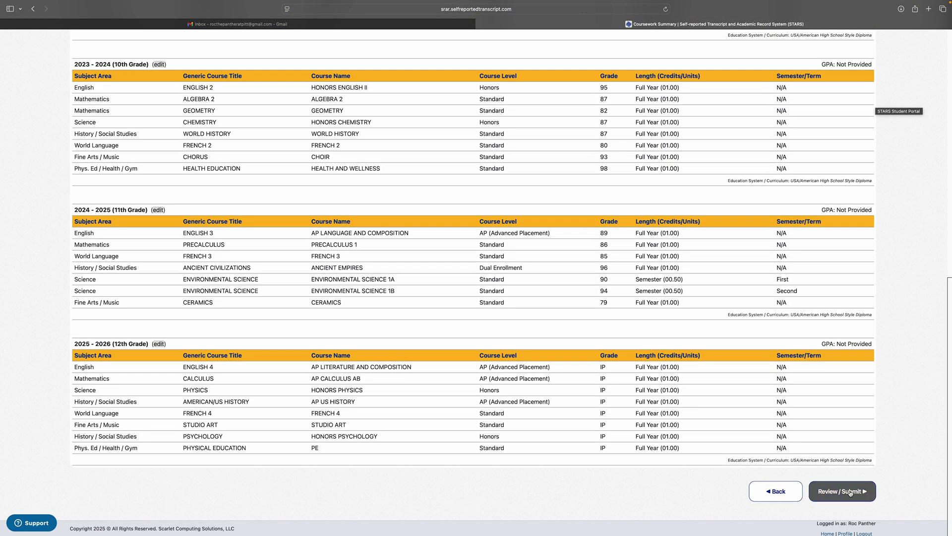
scroll(939, 110, "down", 3)
scroll(939, 110, "down", 8)
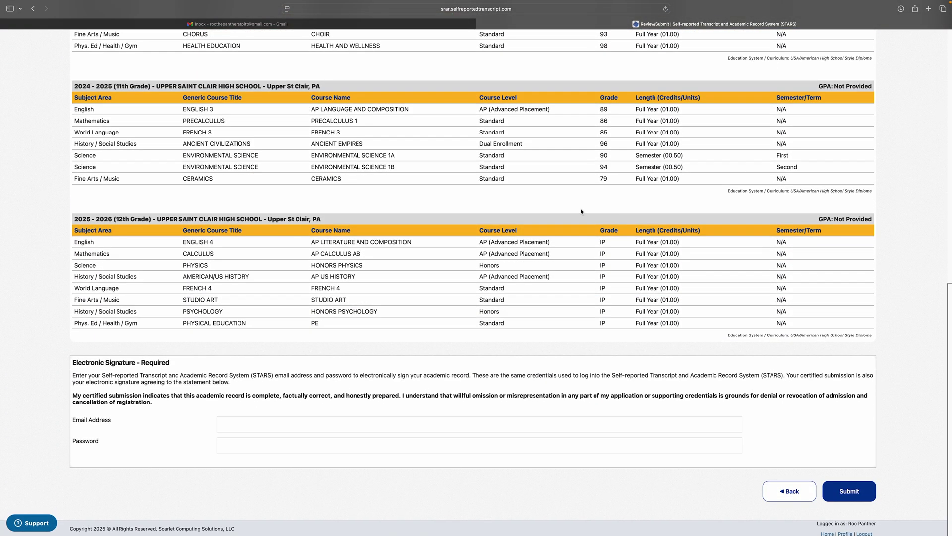
left_click(358, 420)
left_click(364, 438)
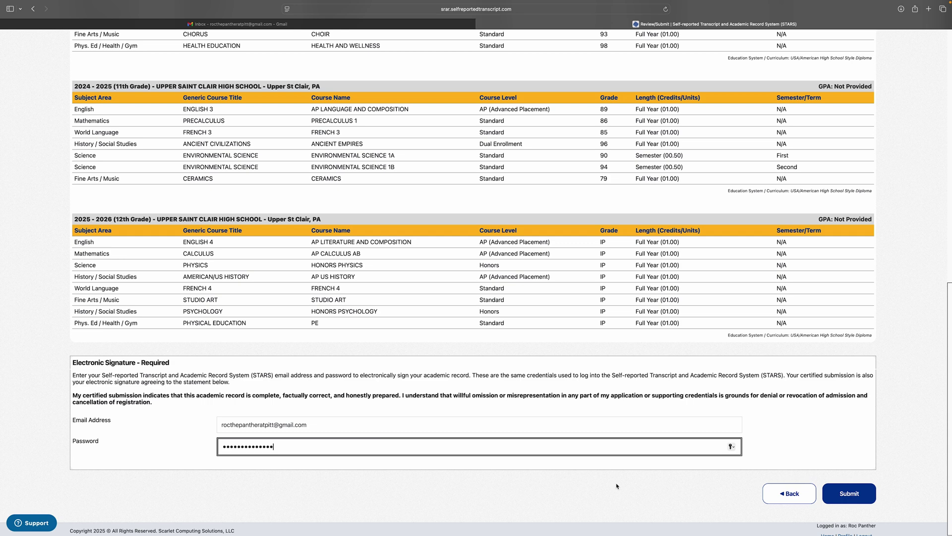